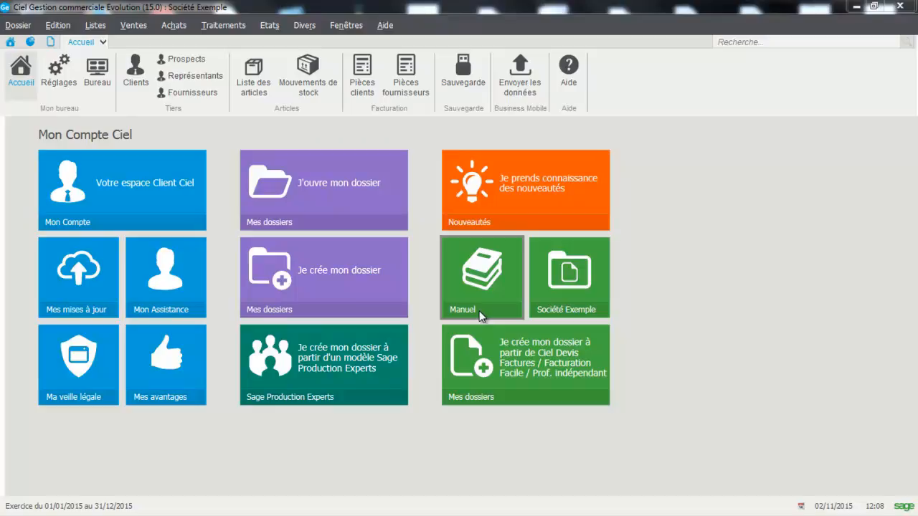
# Open the "Réseau informatique SOROTEX" record from the list of affairs and view its available family options.
pyautogui.click(94, 27)
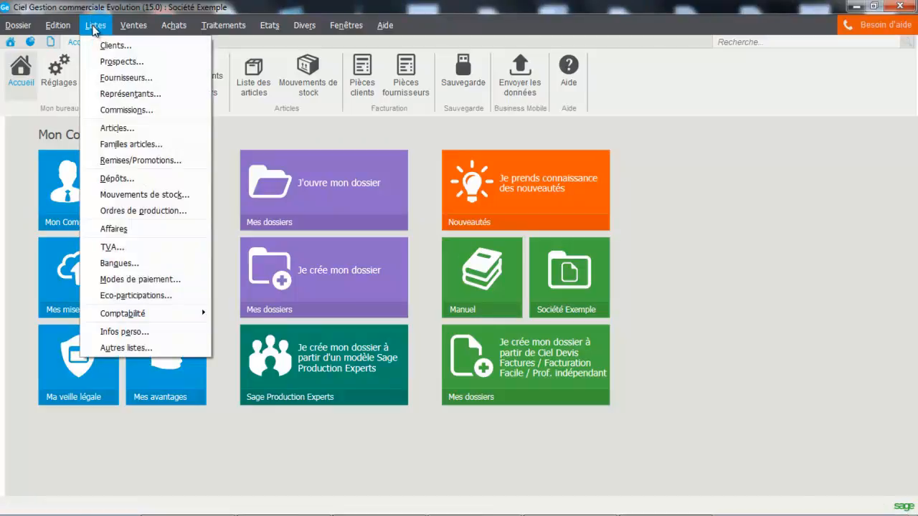
pyautogui.click(113, 229)
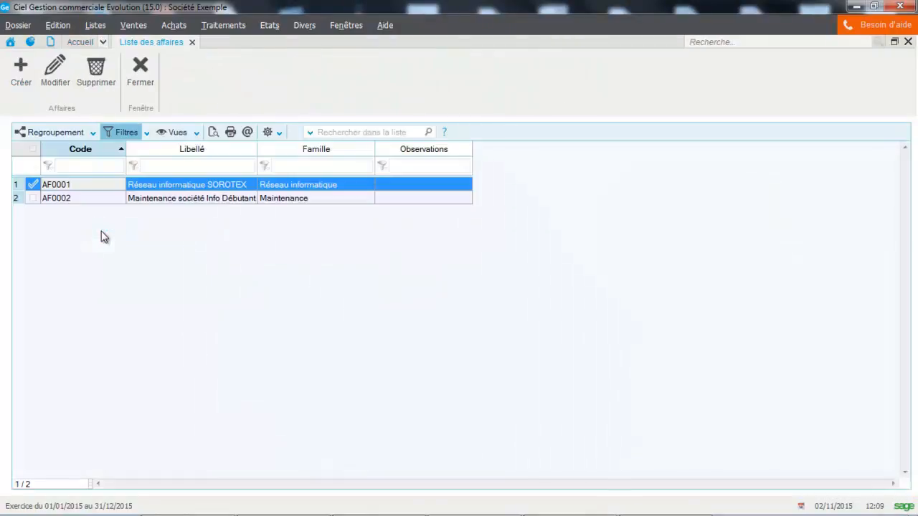
pyautogui.doubleClick(97, 191)
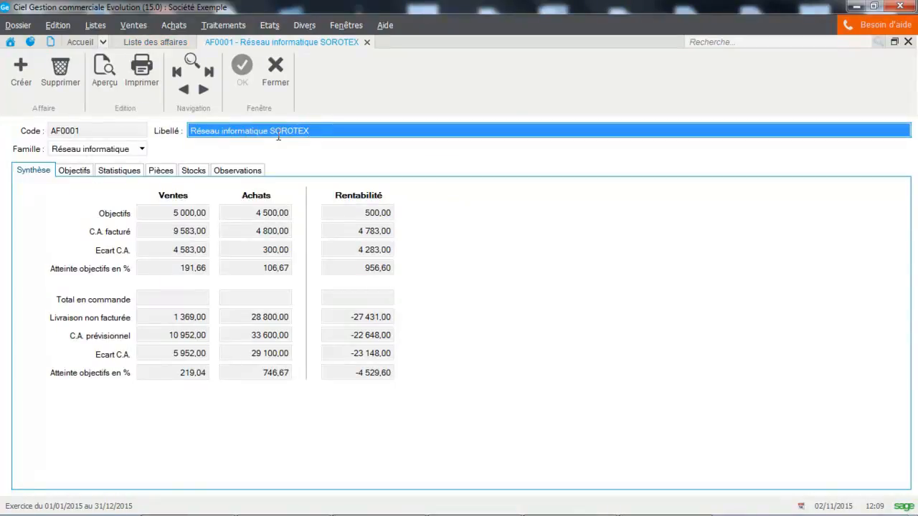
pyautogui.click(108, 151)
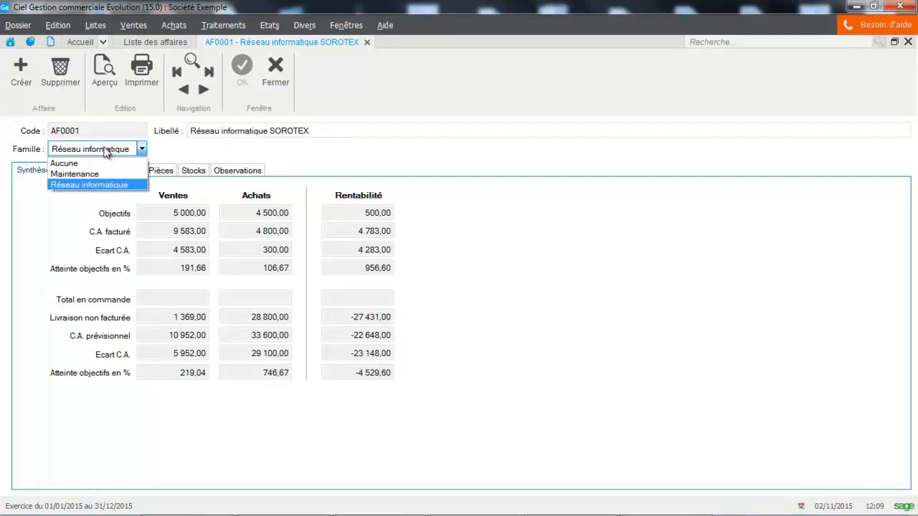
pyautogui.click(101, 28)
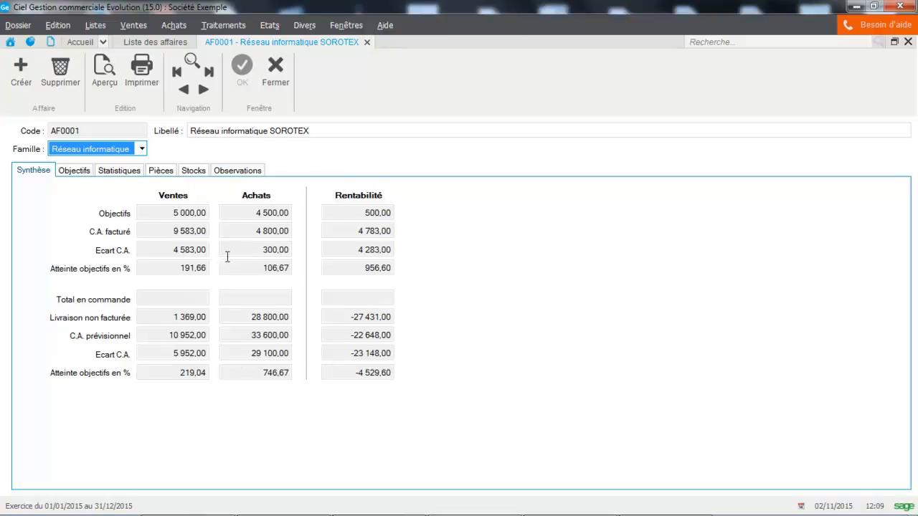
# Enter a sales objective of 6000 for January 2015 on the affair and check the summary figures.
pyautogui.click(82, 172)
pyautogui.click(218, 251)
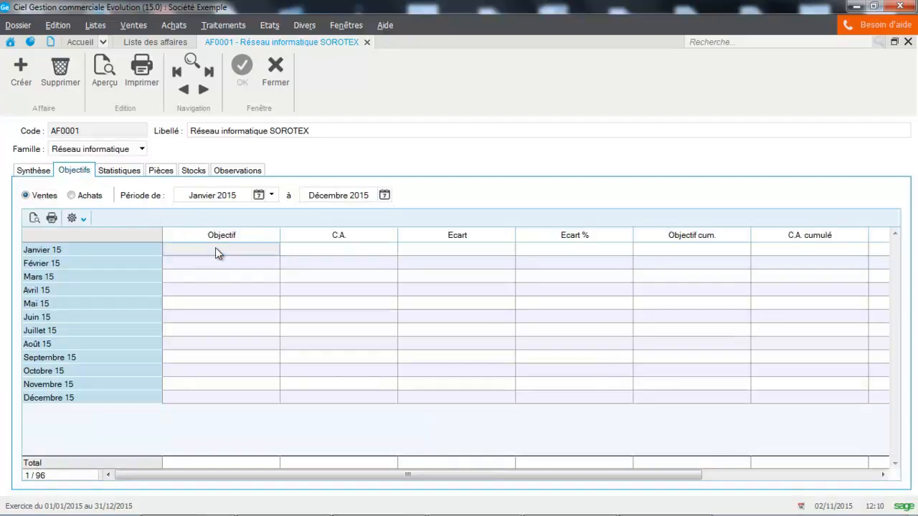
pyautogui.click(217, 250)
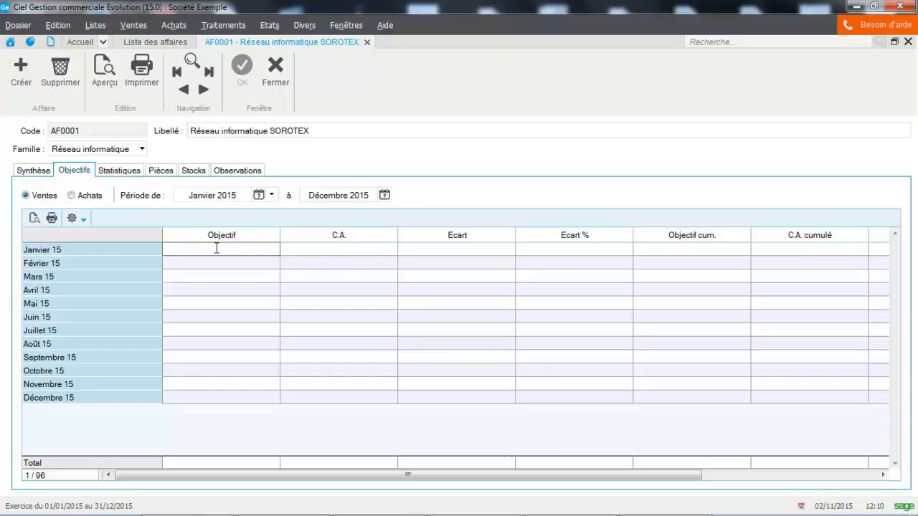
pyautogui.write('-')
pyautogui.press('BackSpace')
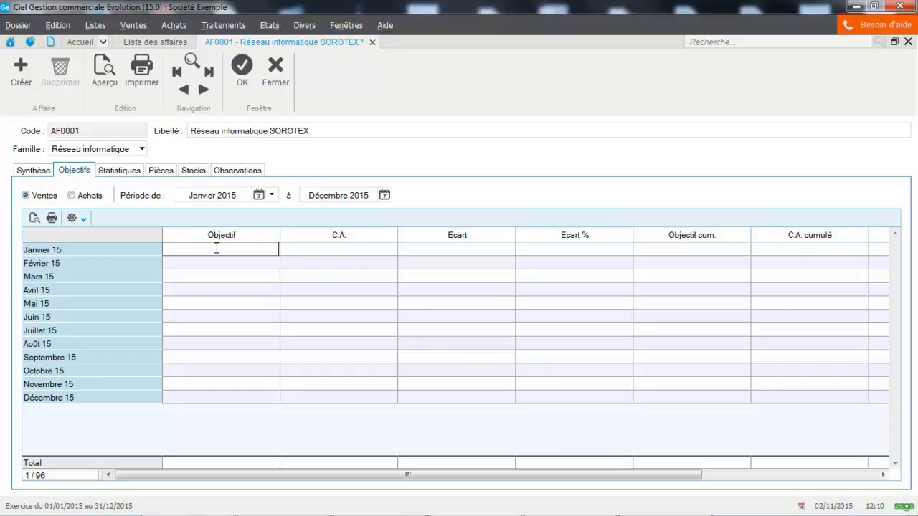
pyautogui.press('capslock')
pyautogui.write('6000')
pyautogui.press('Return')
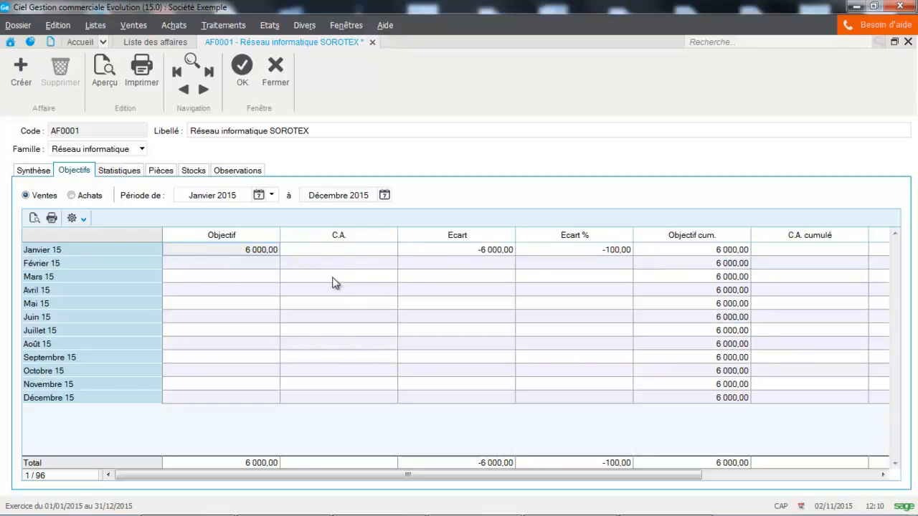
pyautogui.click(33, 171)
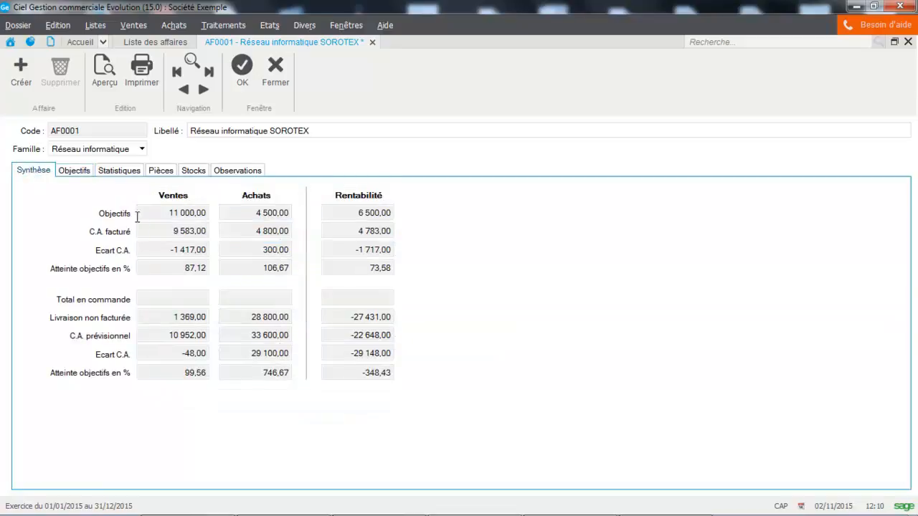
# Clear the January 2015 sales objective of the affair.
pyautogui.click(72, 172)
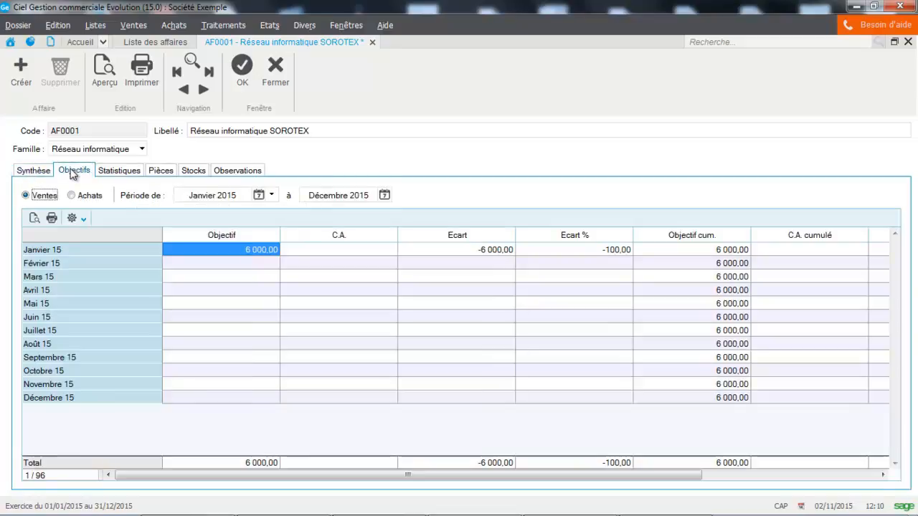
pyautogui.click(211, 254)
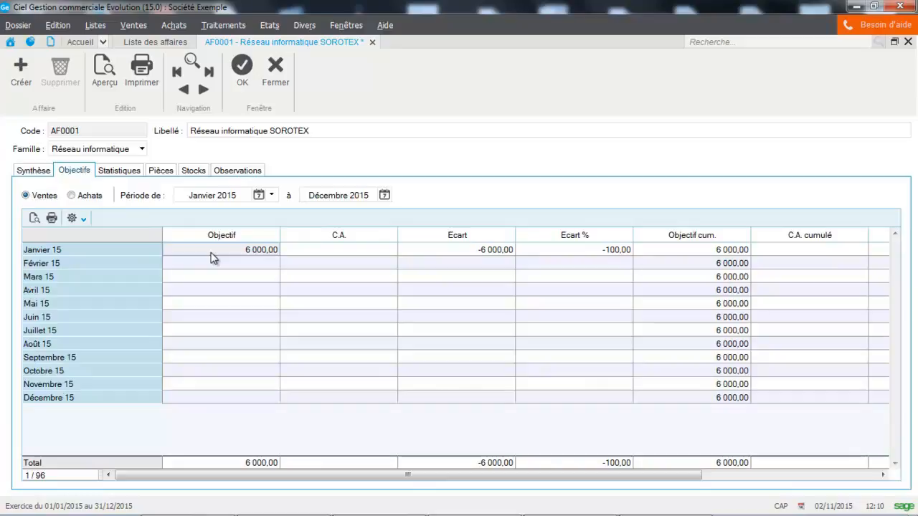
pyautogui.click(301, 251)
pyautogui.click(252, 249)
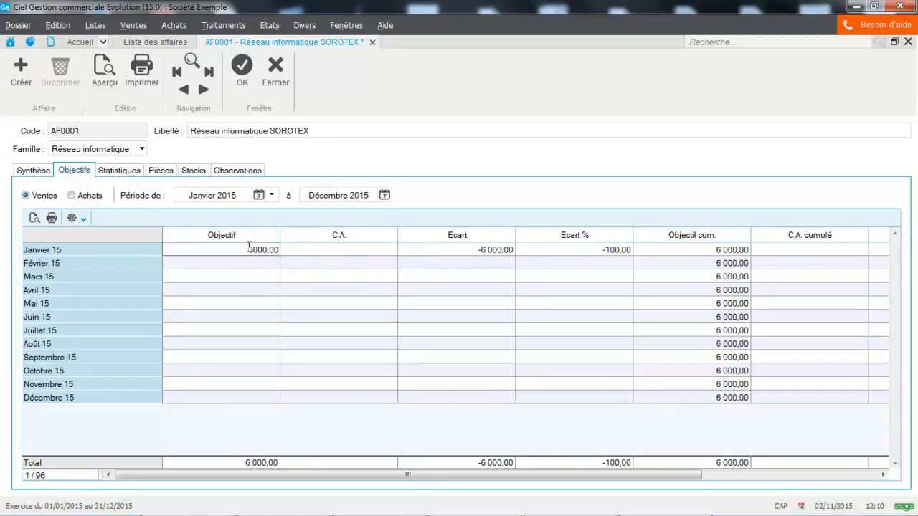
pyautogui.press('BackSpace')
pyautogui.press('BackSpace')
pyautogui.press('BackSpace')
pyautogui.press('BackSpace')
pyautogui.press('BackSpace')
pyautogui.press('BackSpace')
pyautogui.press('BackSpace')
pyautogui.click(252, 294)
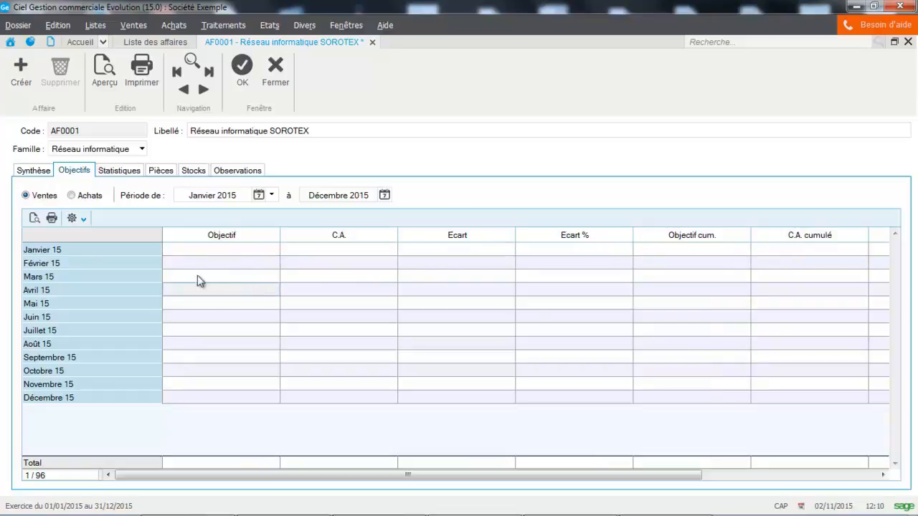
# Review the affair's sales and purchase statistics and display its linked sales documents.
pyautogui.click(123, 174)
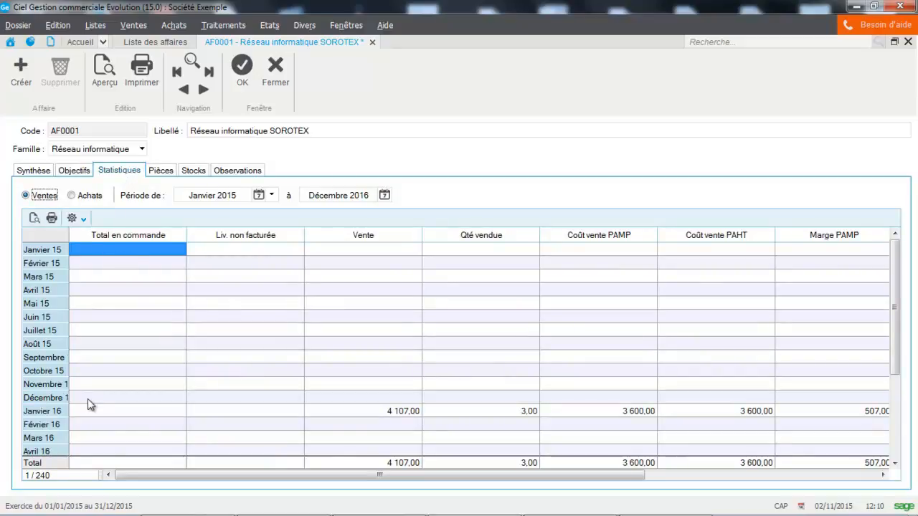
pyautogui.click(87, 200)
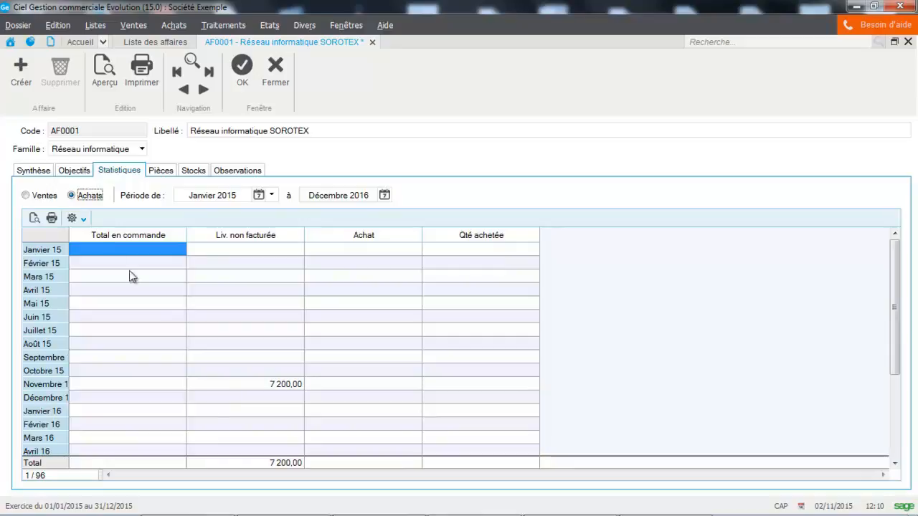
pyautogui.click(26, 196)
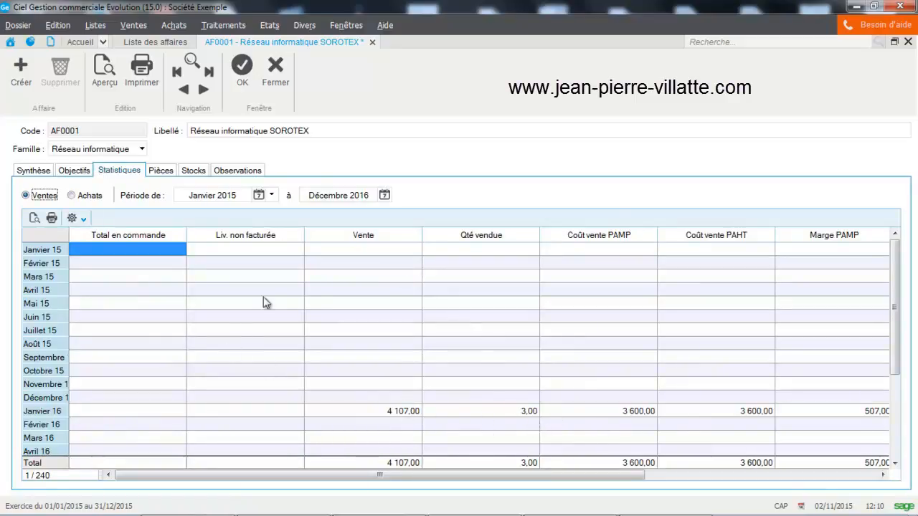
pyautogui.click(159, 172)
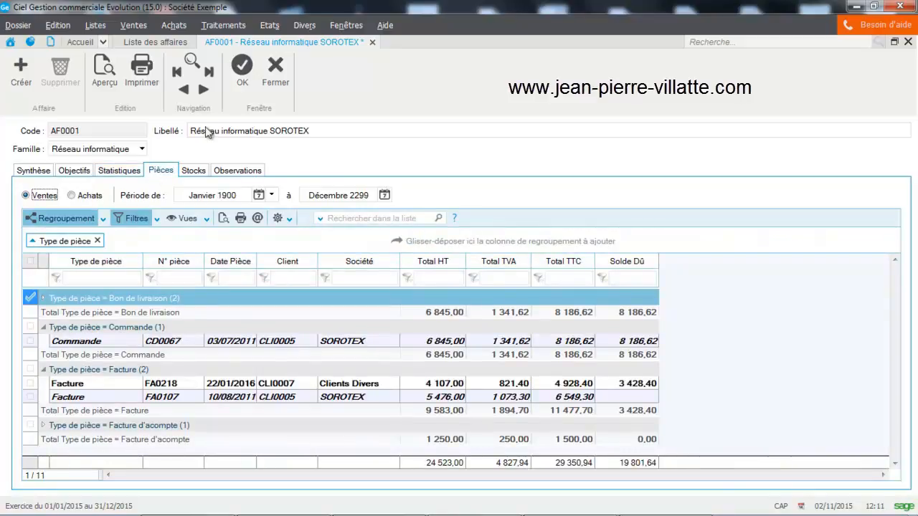
# Start a new customer order for INFO DEBUTANT and view the affairs selectable for it without choosing one.
pyautogui.click(135, 28)
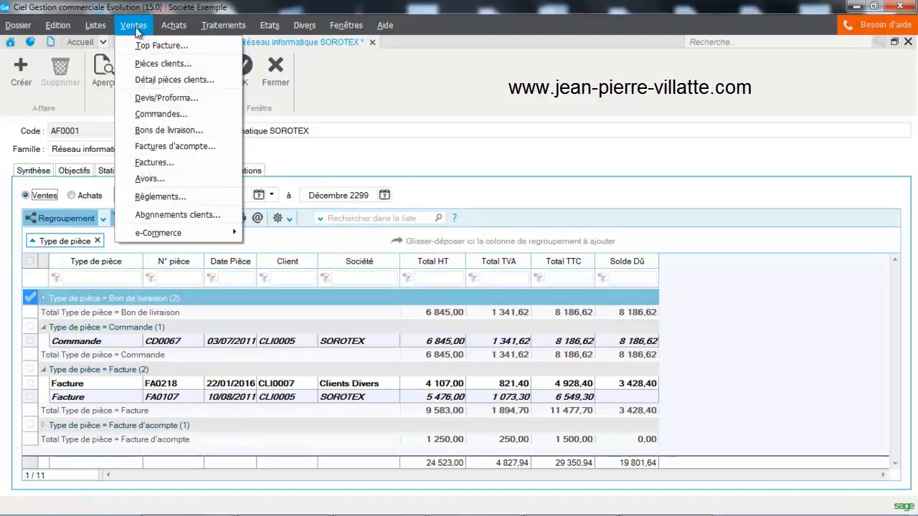
pyautogui.click(138, 117)
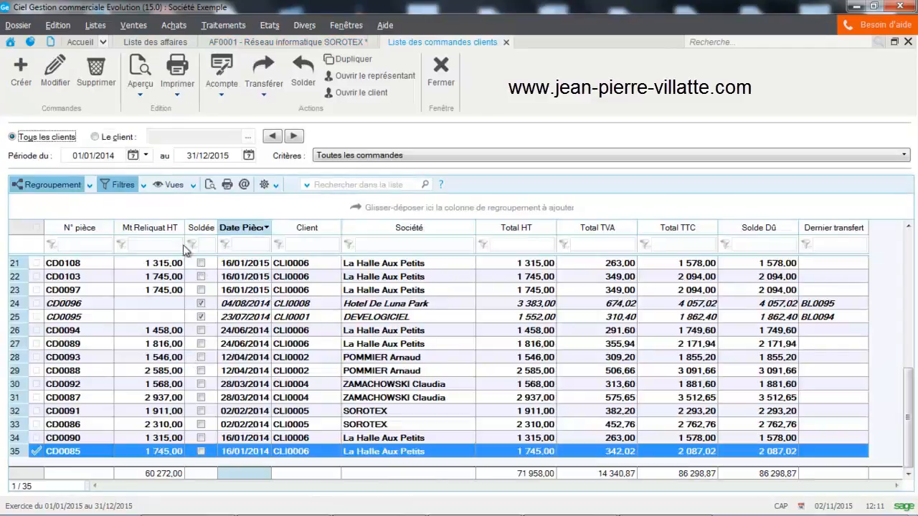
pyautogui.click(21, 81)
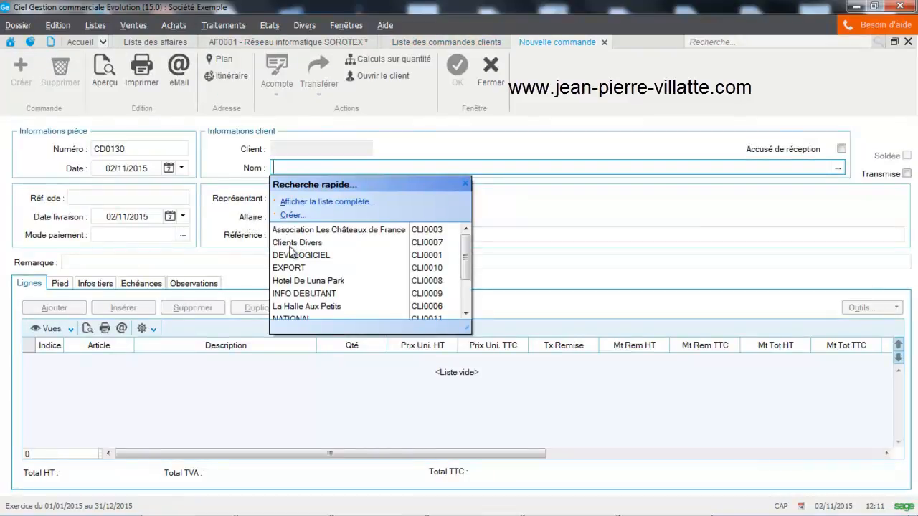
pyautogui.click(290, 294)
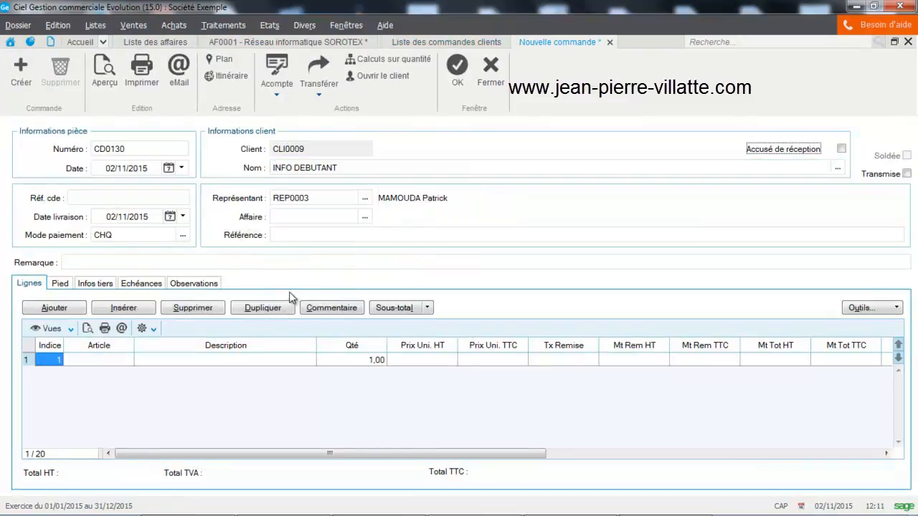
pyautogui.click(365, 217)
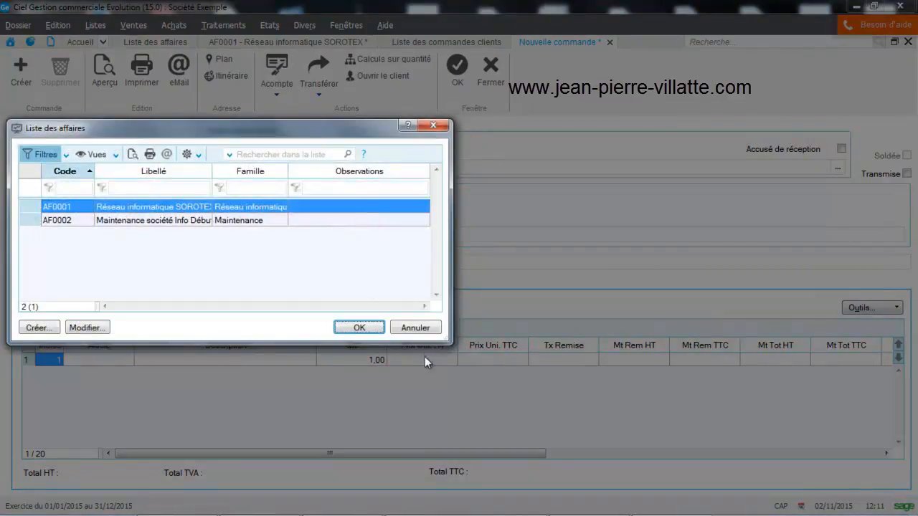
pyautogui.click(424, 333)
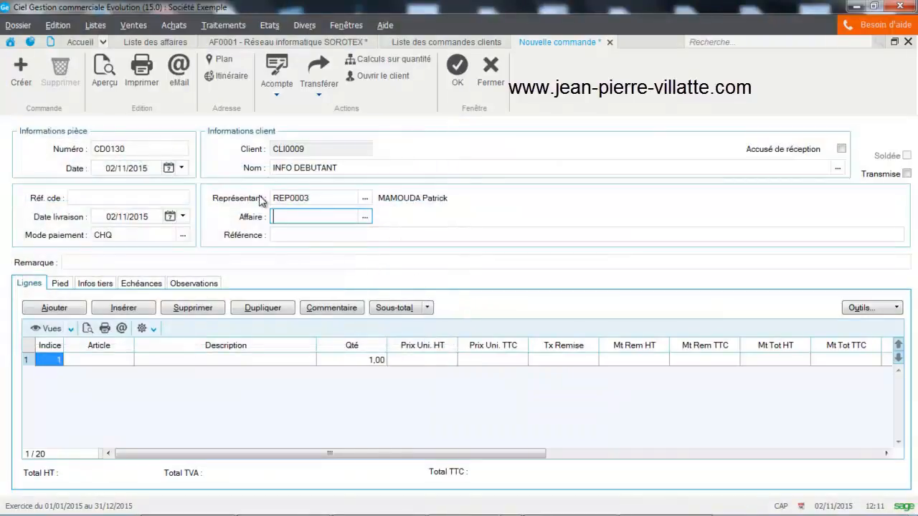
# Discard the new customer order without saving and close the list of customer orders.
pyautogui.click(174, 26)
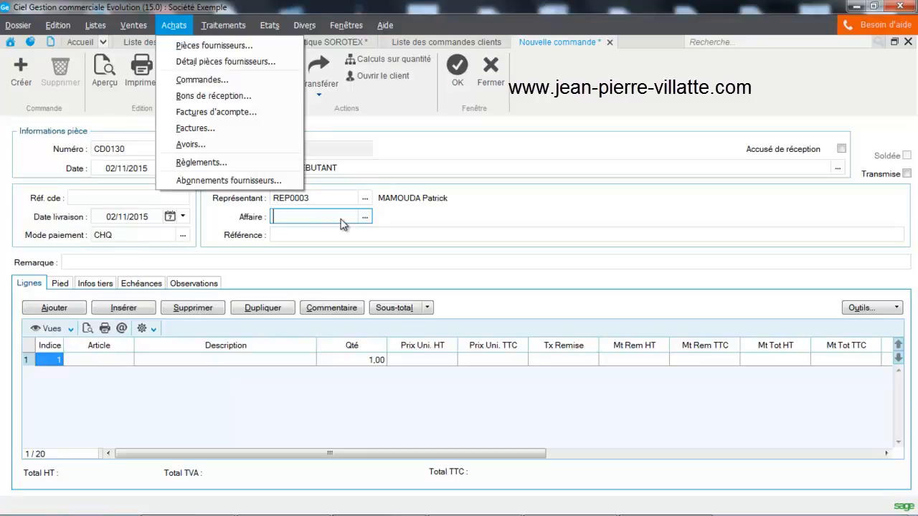
pyautogui.click(492, 75)
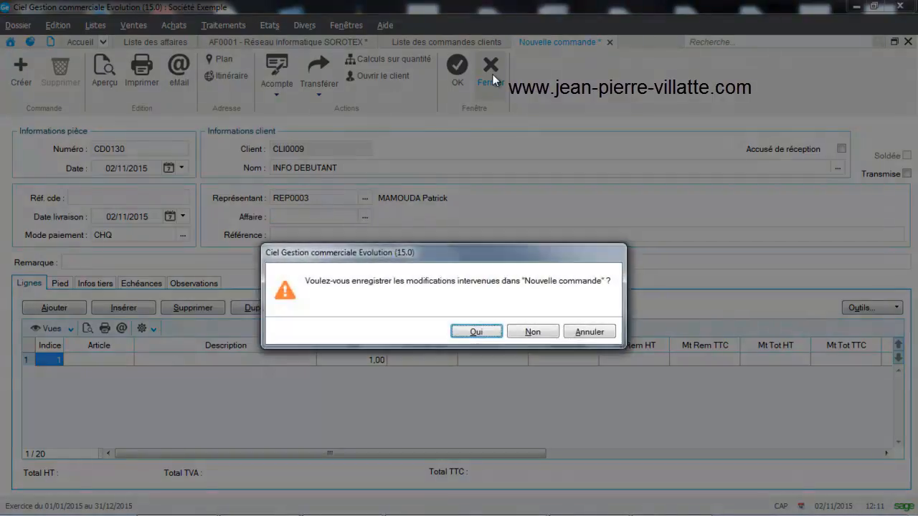
pyautogui.click(532, 331)
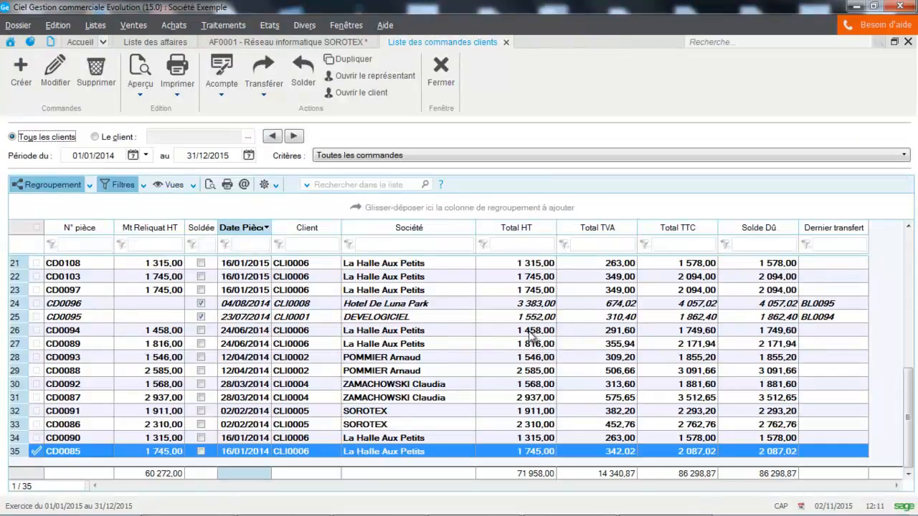
pyautogui.click(441, 74)
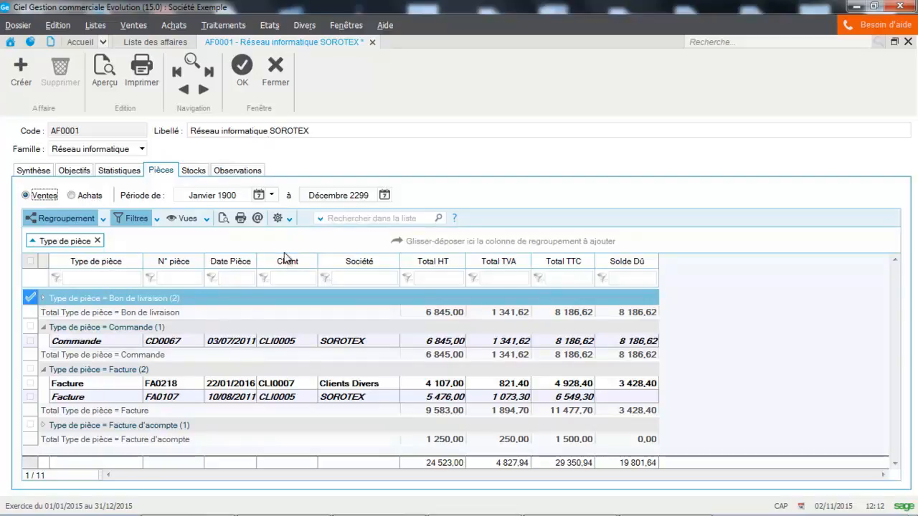
# Examine the SOROTEX invoice dated 10/08/2011 among the affair's sales documents, including its assigned affair, and close it.
pyautogui.click(139, 399)
pyautogui.doubleClick(137, 396)
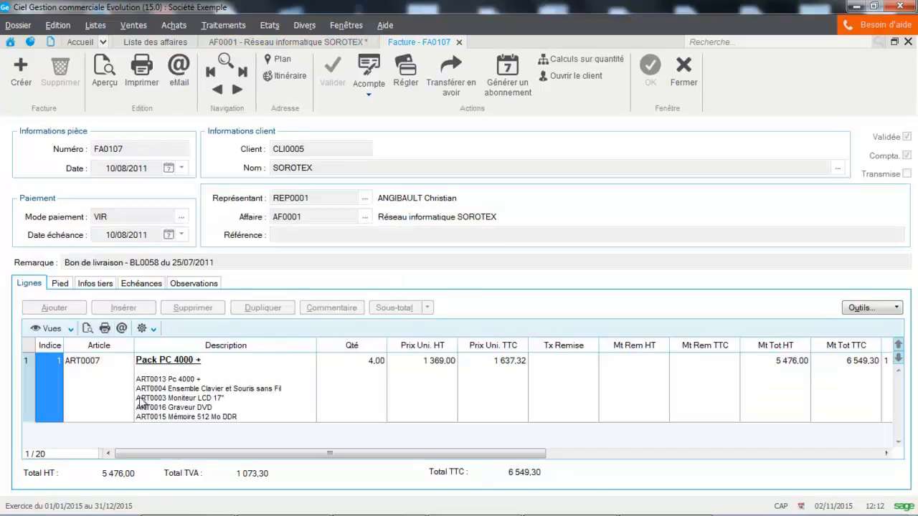
pyautogui.click(684, 72)
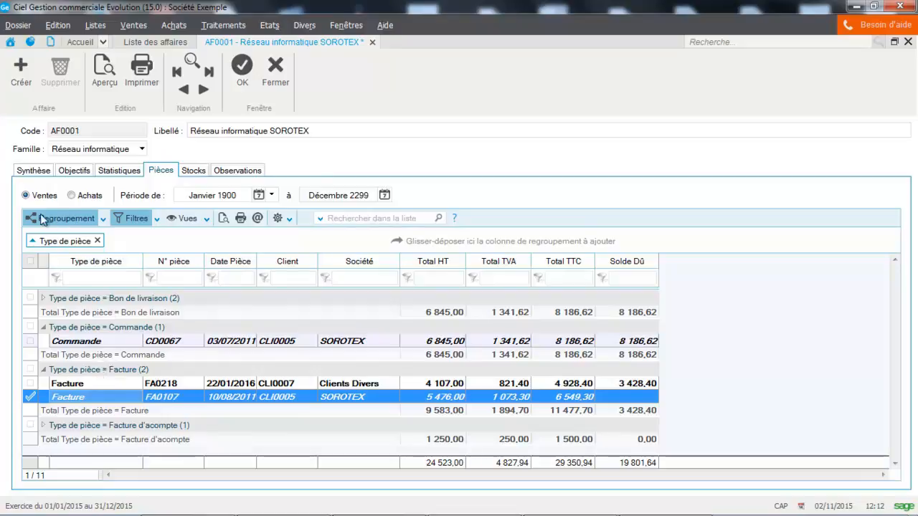
# Show the affair's purchase documents, expand the goods receipts, examine the one from Ordinateur et Cie and close it.
pyautogui.click(83, 197)
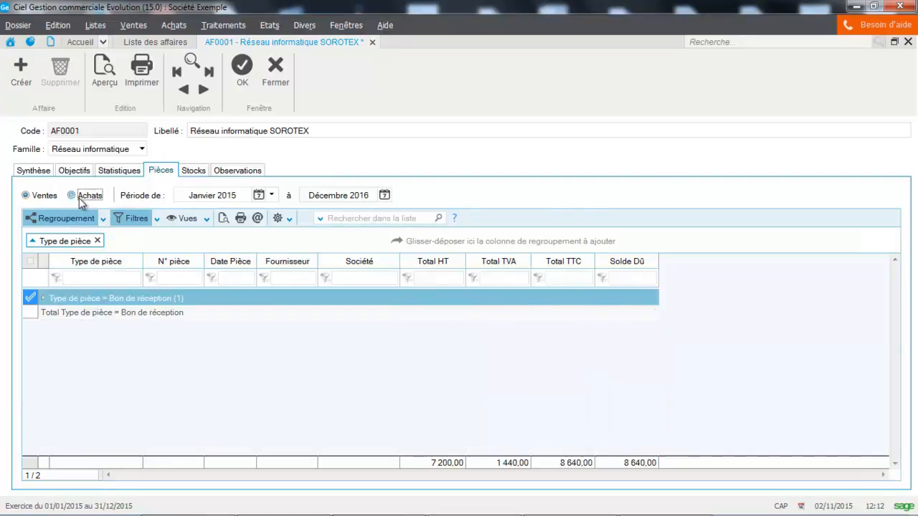
pyautogui.click(88, 314)
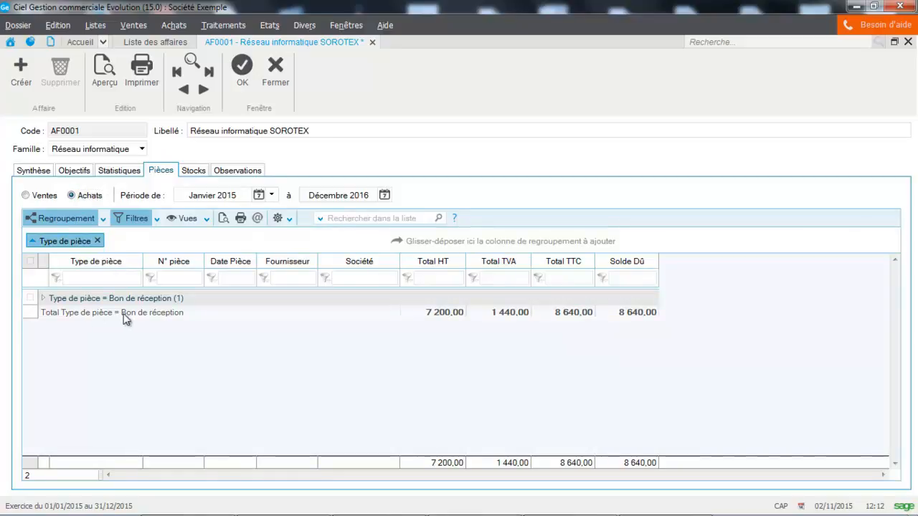
pyautogui.click(44, 300)
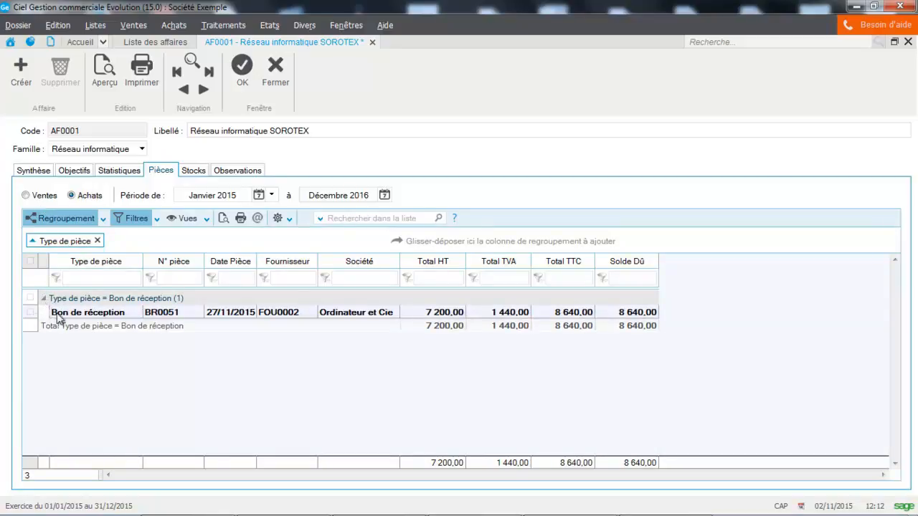
pyautogui.doubleClick(63, 316)
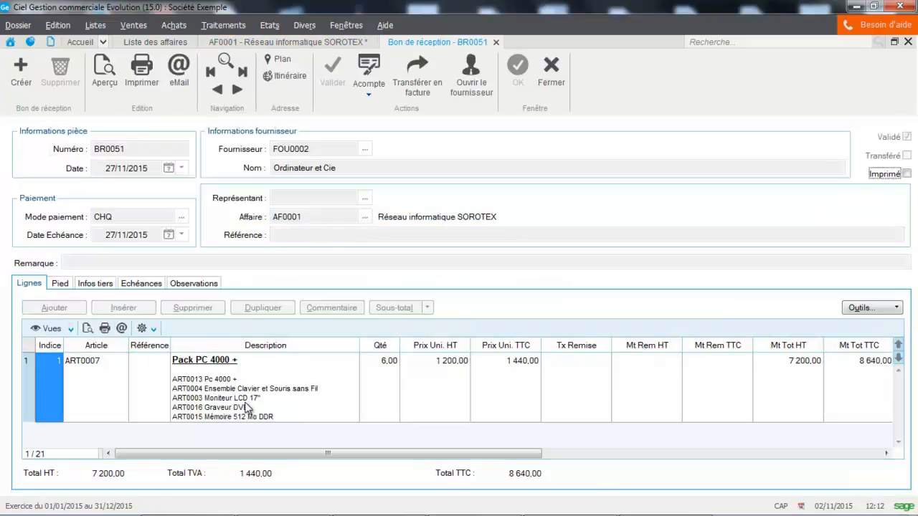
pyautogui.click(550, 79)
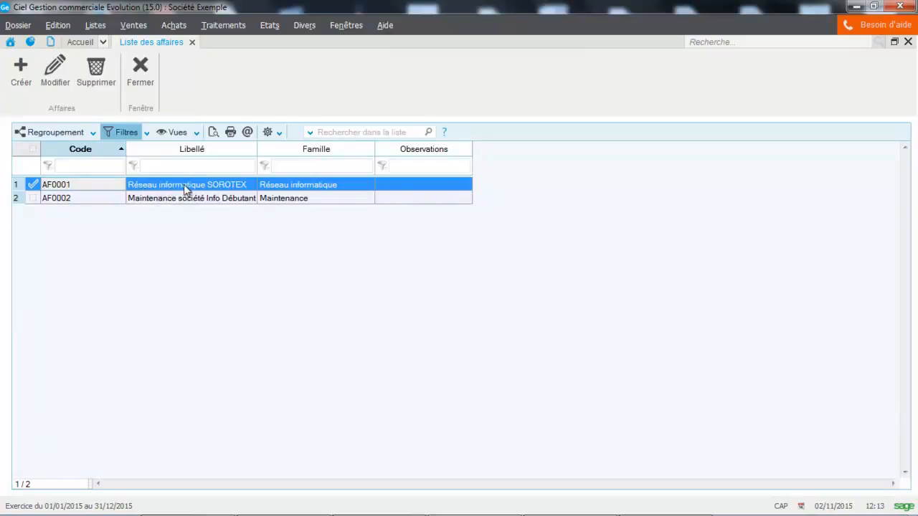
# Preview the Statistiques de vente affaire report limited to affair AF0001, examine its revenue, margin and cost figures, and close it.
pyautogui.click(213, 132)
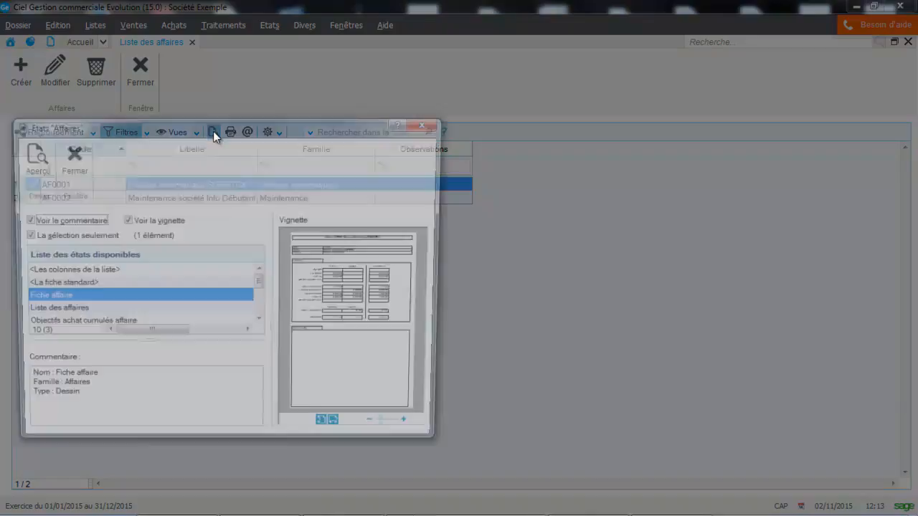
pyautogui.click(260, 323)
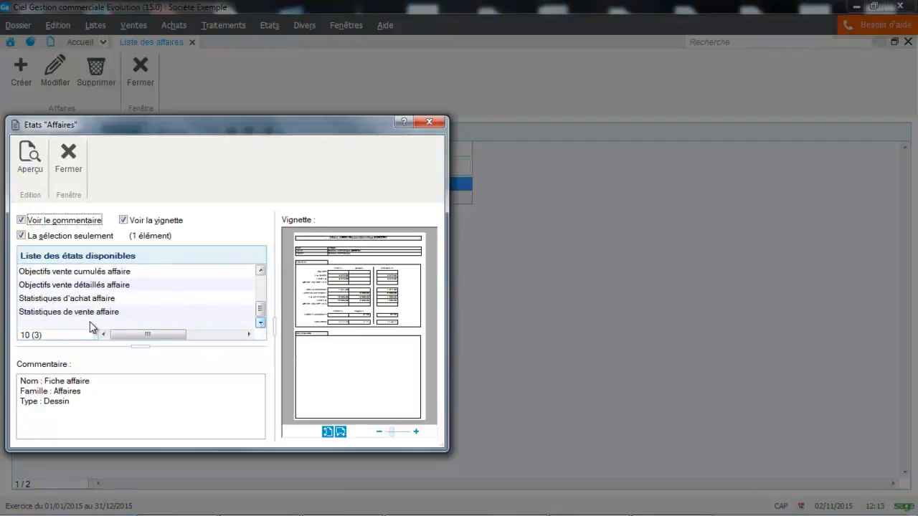
pyautogui.doubleClick(81, 314)
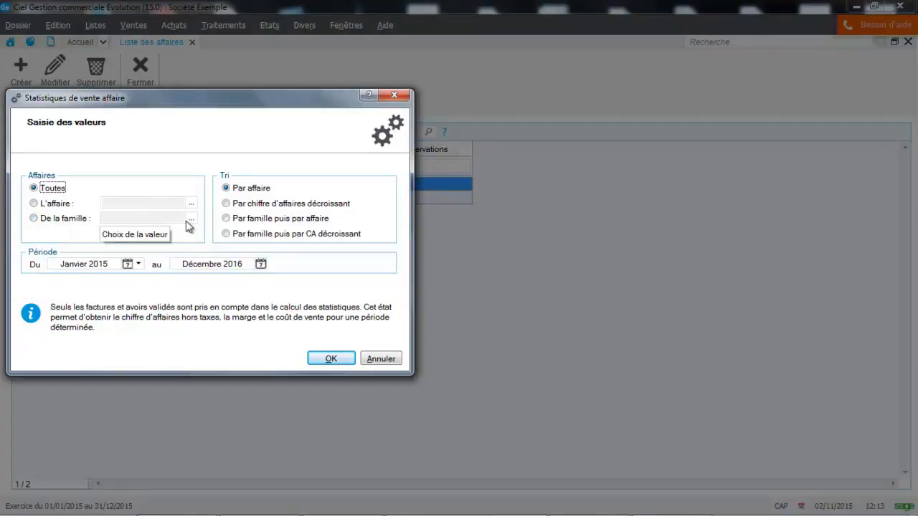
pyautogui.click(59, 204)
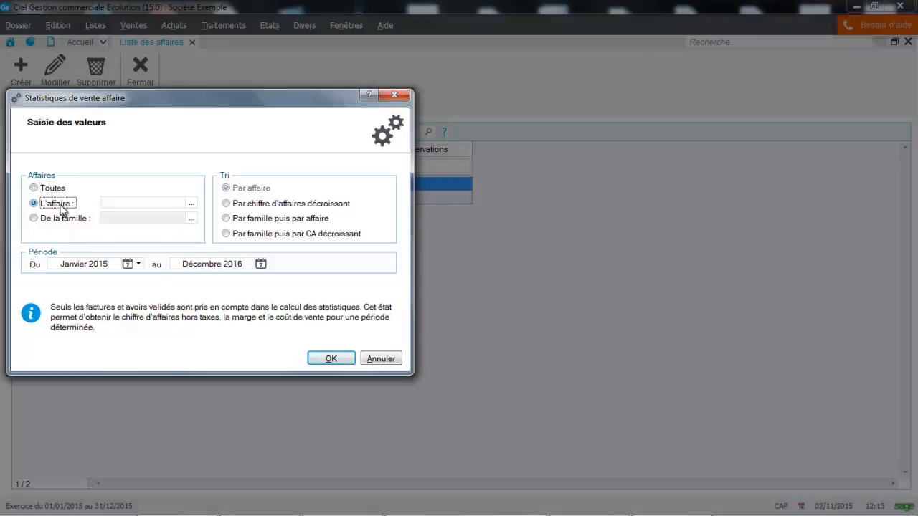
pyautogui.click(191, 208)
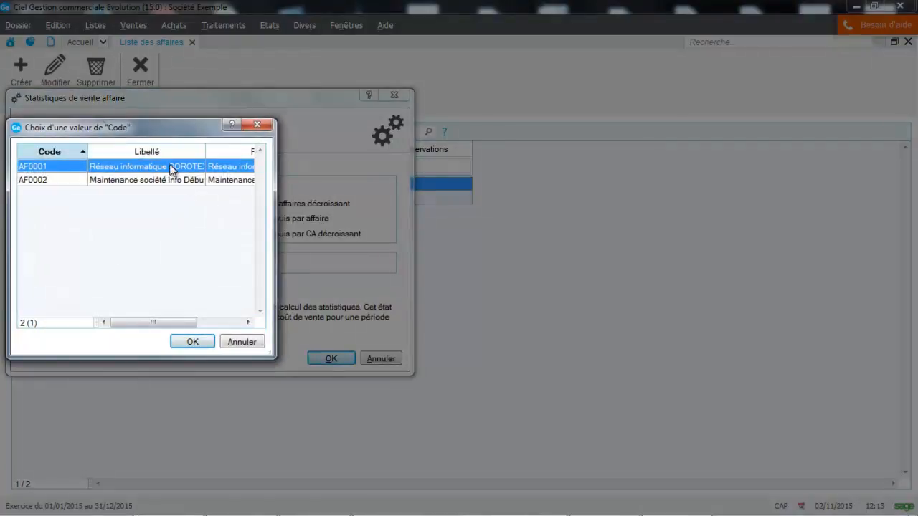
pyautogui.doubleClick(172, 168)
pyautogui.click(335, 361)
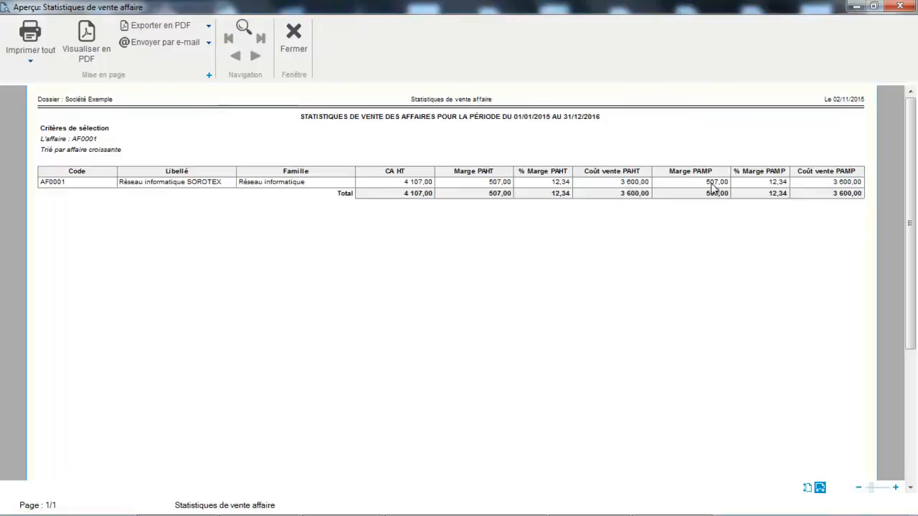
pyautogui.click(298, 46)
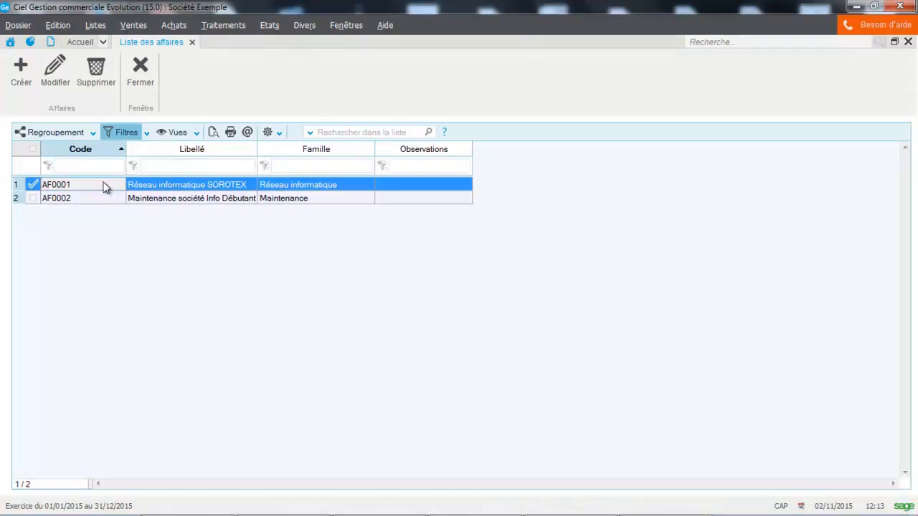
# Review the other reports available for affairs, including the purchase and sales objectives, and close the report list without previewing any.
pyautogui.click(213, 133)
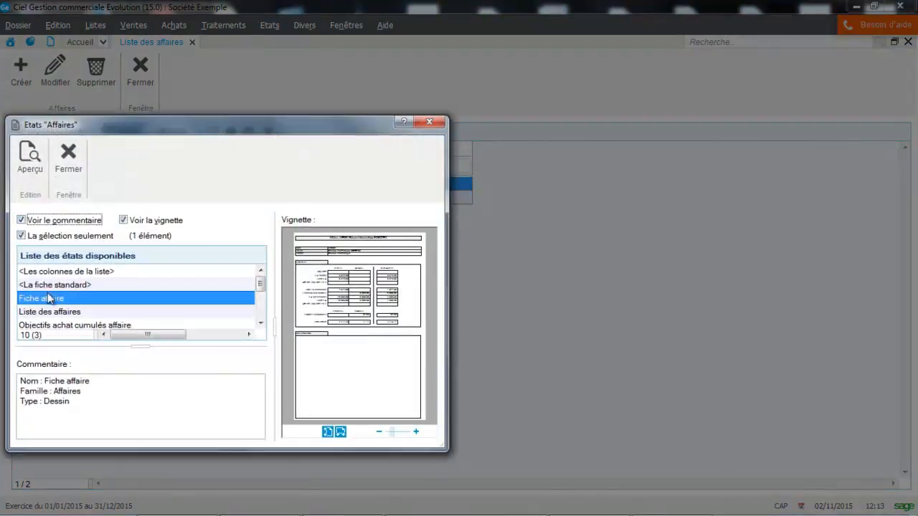
pyautogui.click(260, 323)
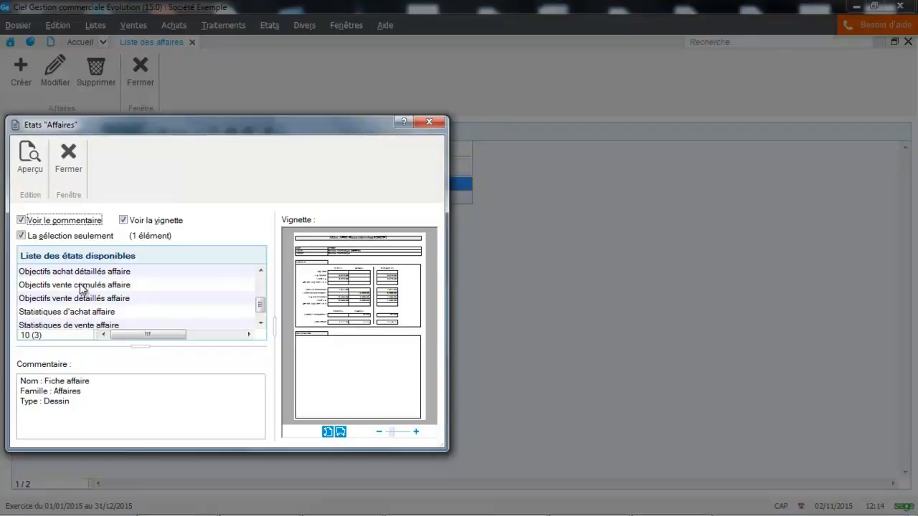
pyautogui.click(66, 171)
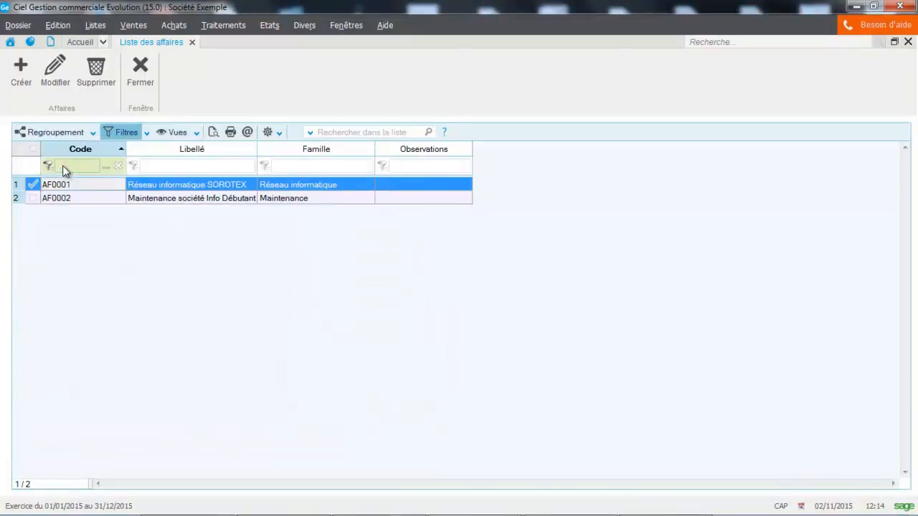